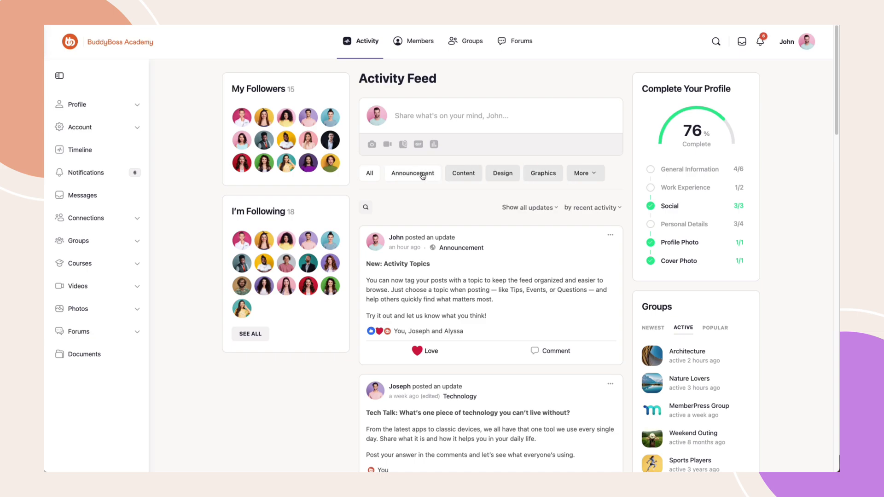
Filter the activity feed to Announcement, then Technology, then back to All posts
click(417, 176)
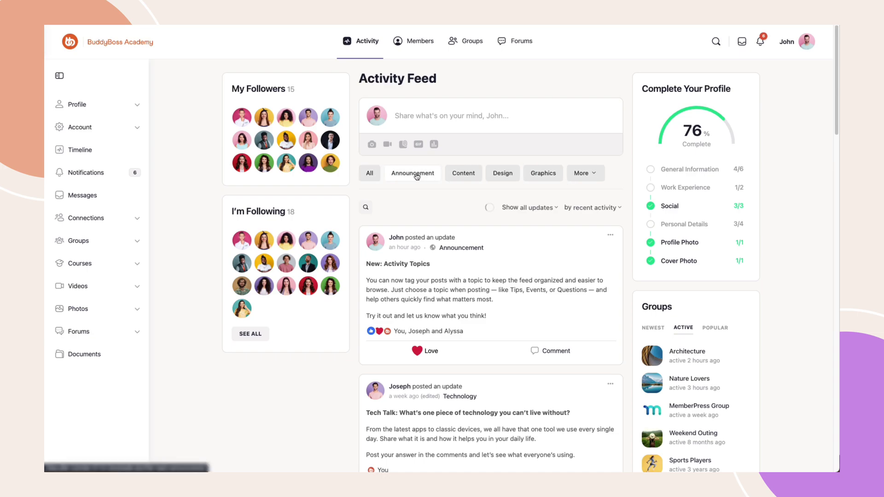
click(585, 174)
click(569, 197)
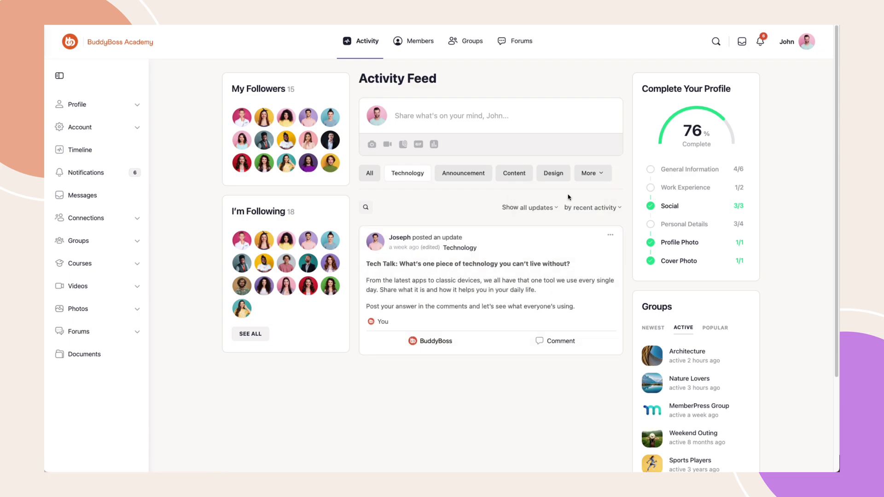
click(369, 174)
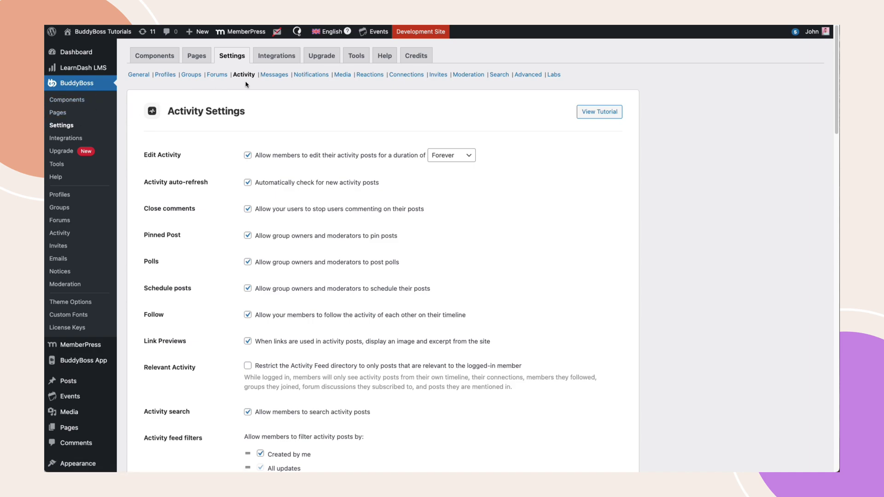
Tick 'Enable topics in activity feed' under Activity Topics and save the settings
scroll(267, 235, down, 5)
scroll(267, 236, down, 10)
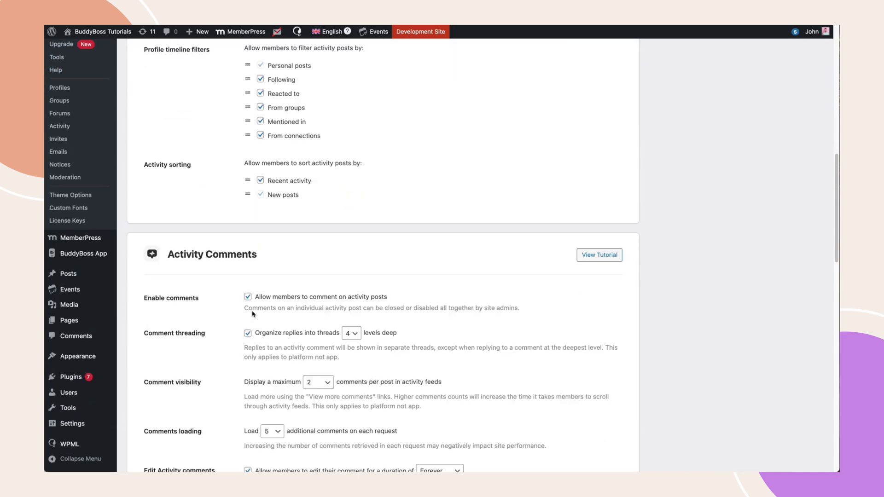
scroll(252, 314, down, 6)
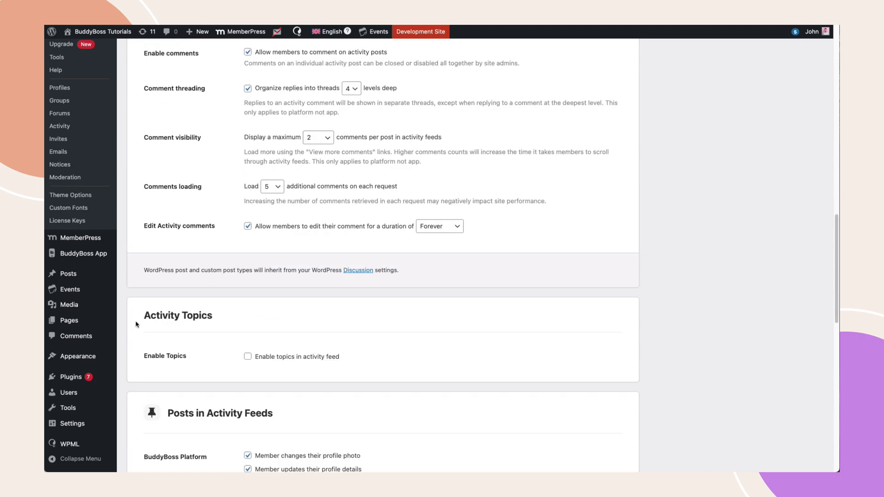
click(248, 358)
scroll(249, 359, down, 15)
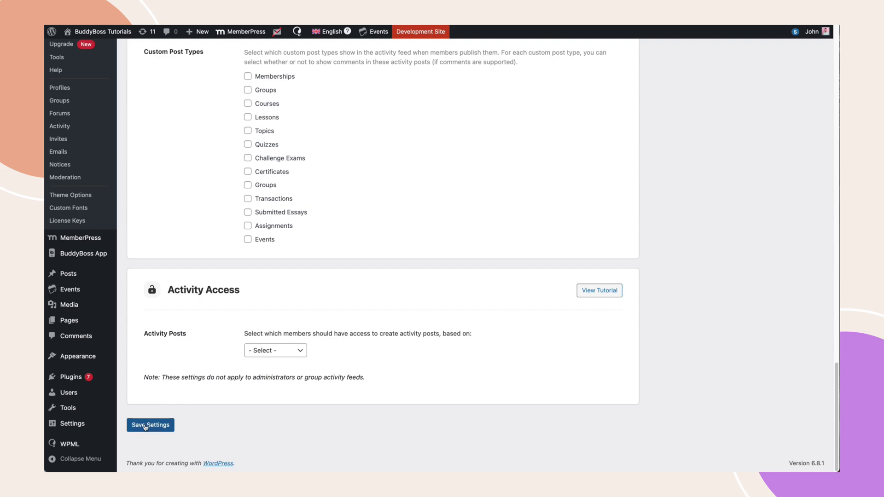
click(145, 426)
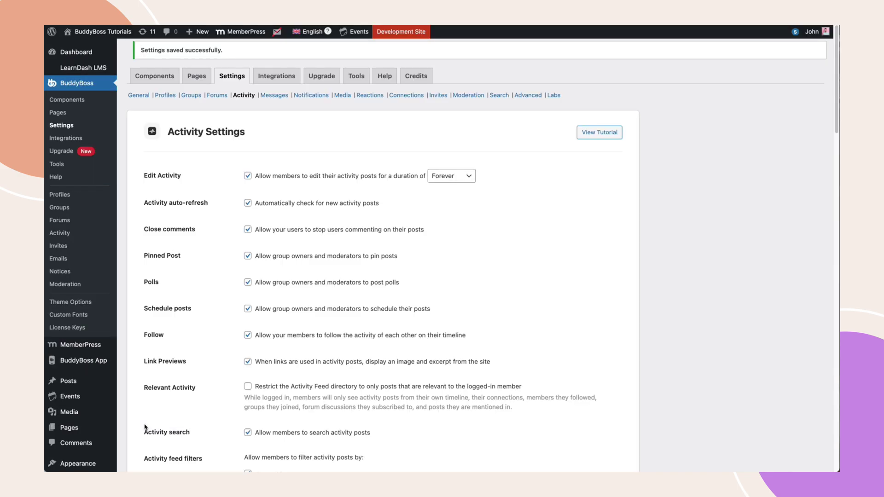
scroll(144, 426, down, 15)
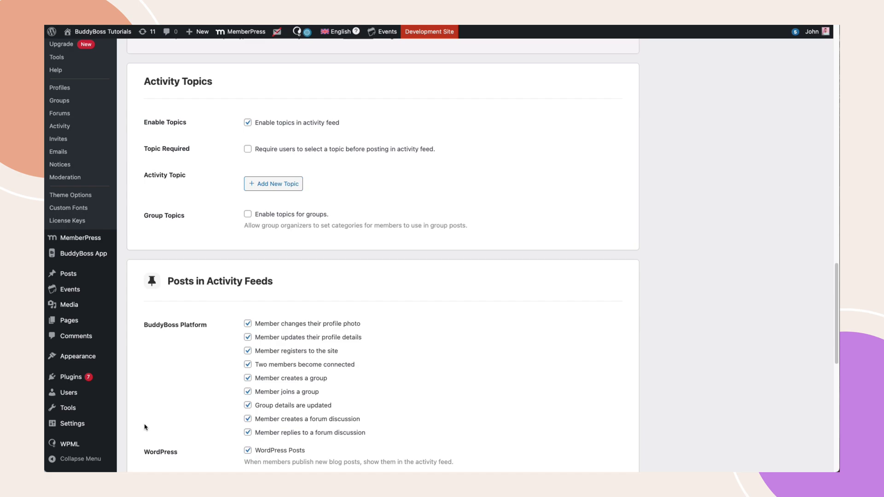
Tick Topic Required and create an 'Announcement' topic that Anyone can post in
click(248, 149)
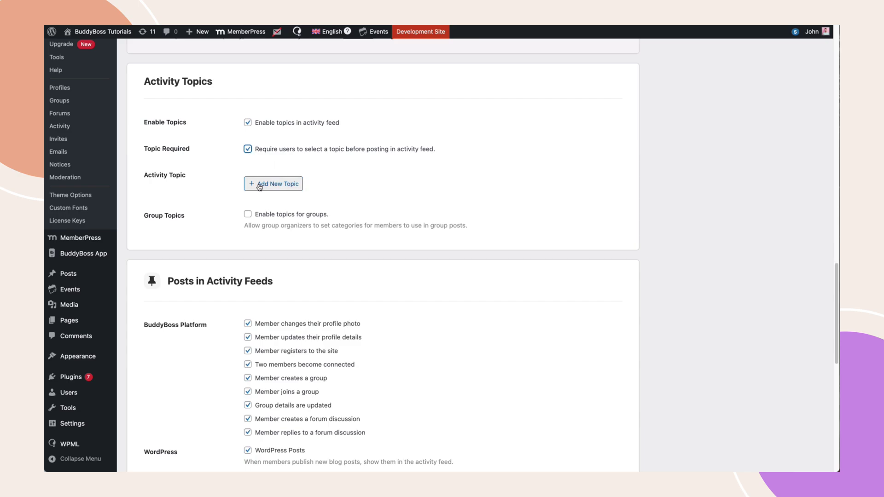
click(285, 186)
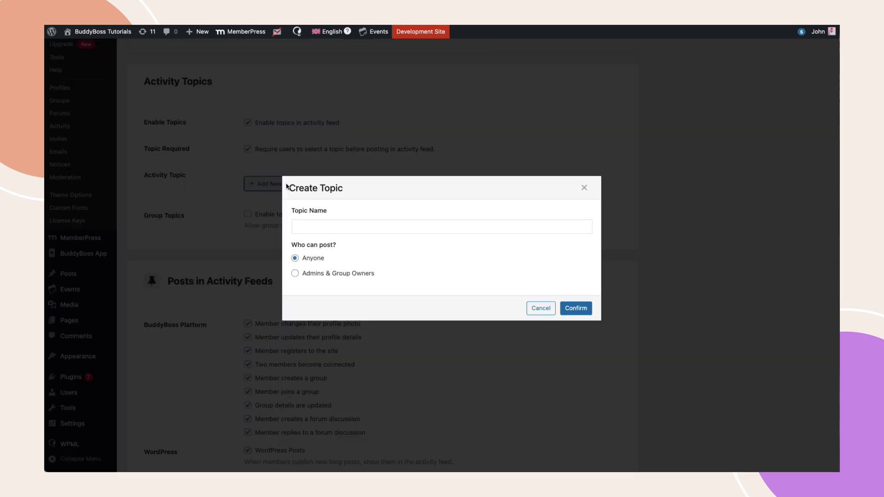
click(317, 224)
text(Announcement)
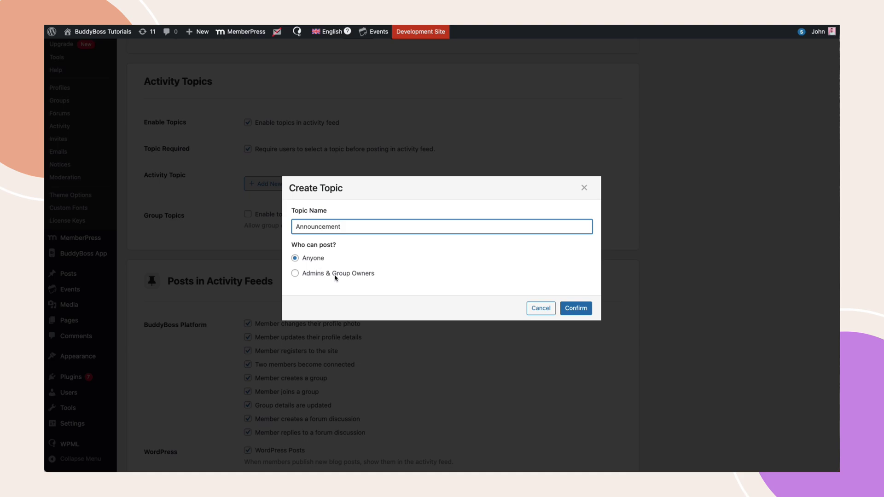
click(578, 310)
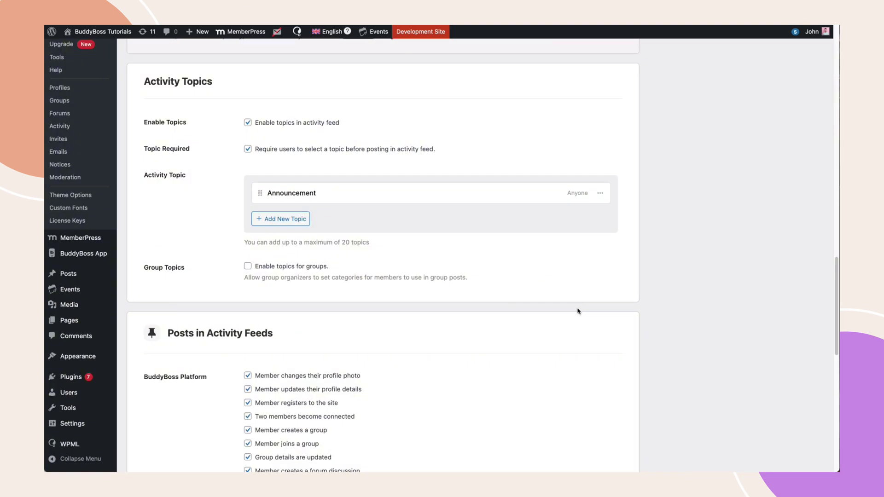
Restrict the Announcement topic to Admins & Group Owners
click(599, 194)
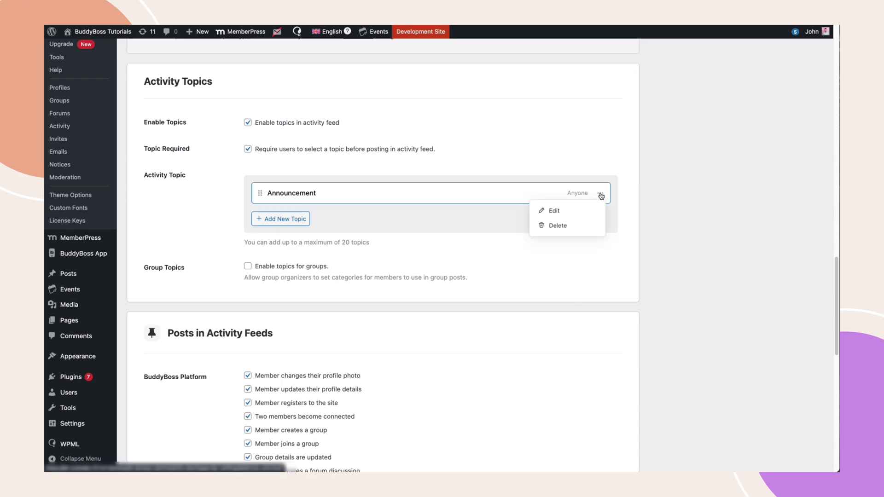
click(570, 215)
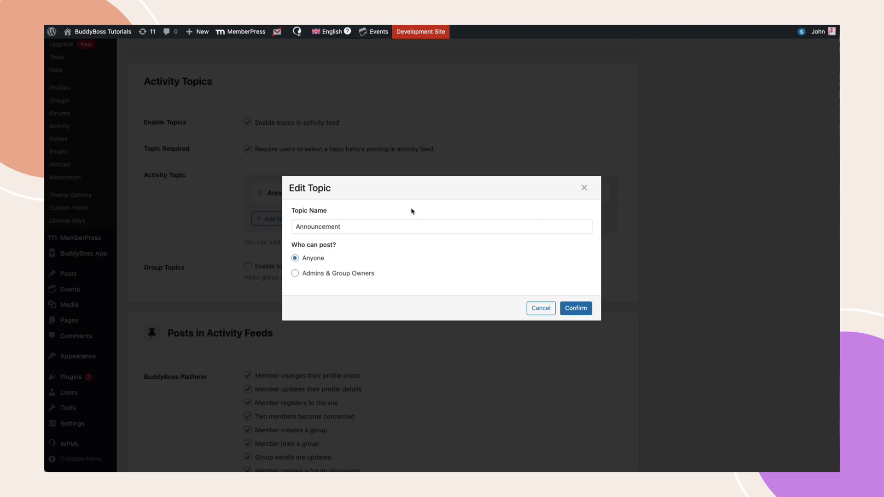
click(327, 272)
click(580, 308)
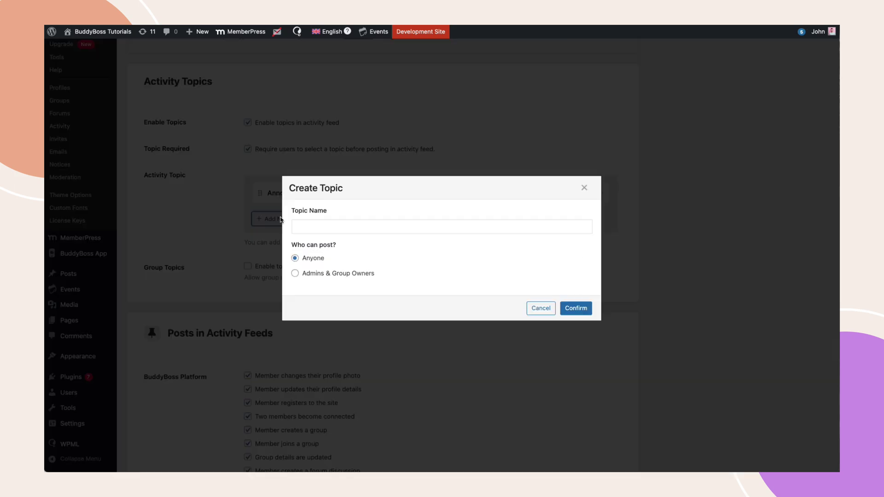
Add a new 'Design' topic open to Anyone
click(324, 226)
text(Design)
click(576, 308)
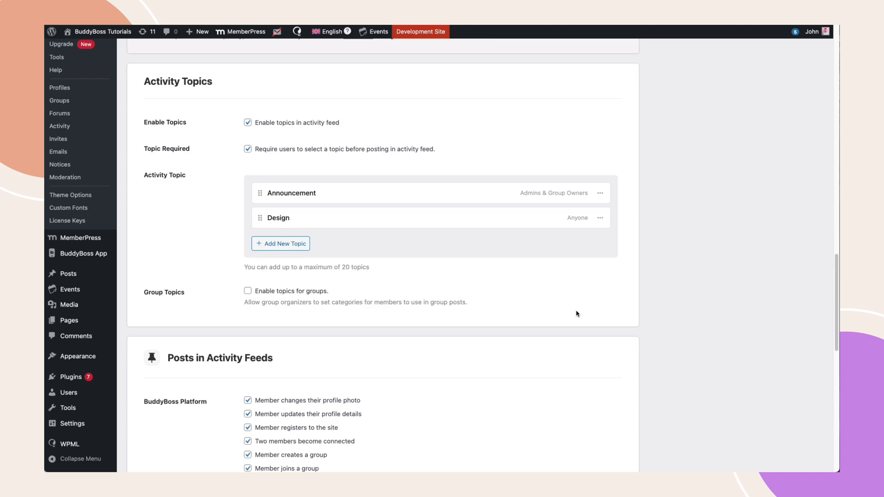
click(599, 194)
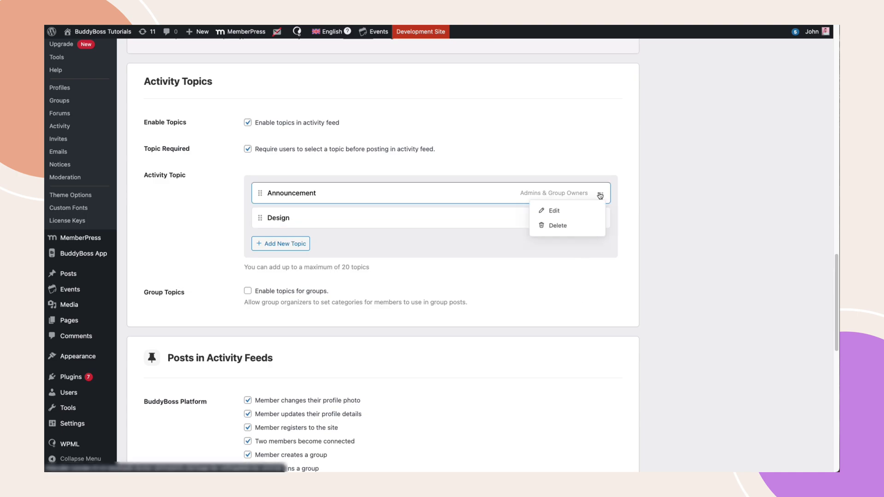
click(574, 226)
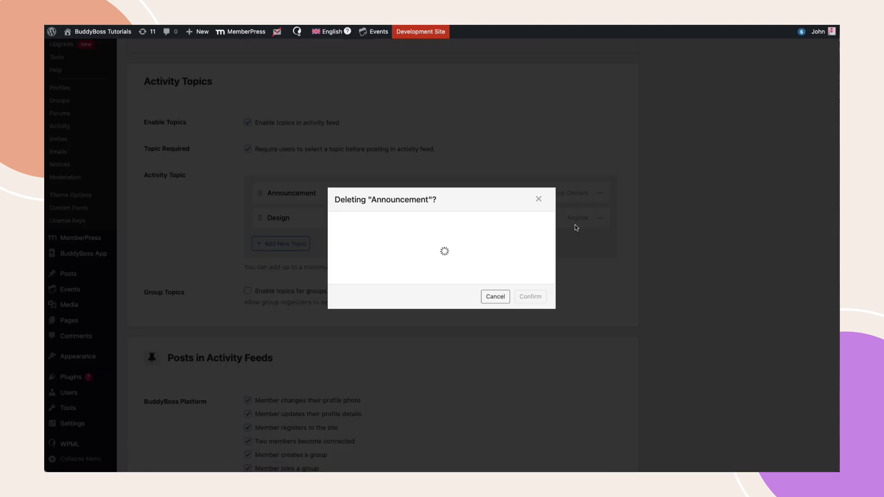
click(504, 247)
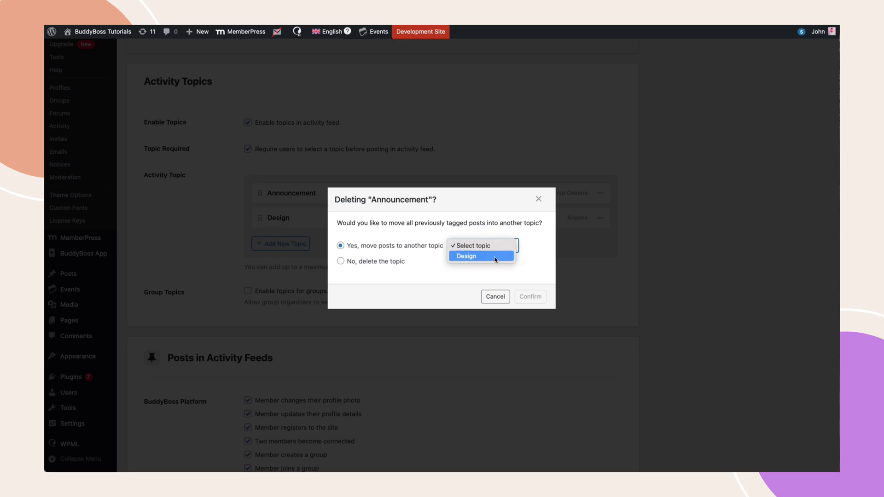
click(496, 259)
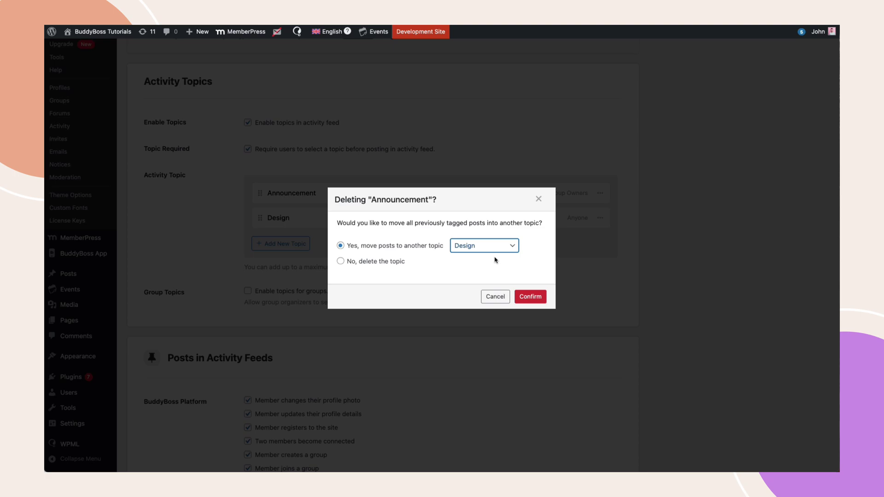
click(340, 261)
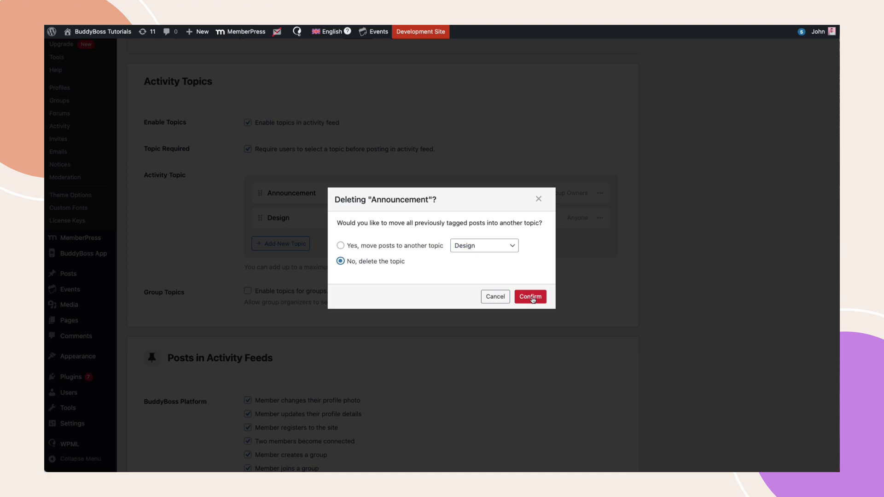
Cancel the Announcement topic deletion and tick 'Enable topics for groups.'
click(498, 300)
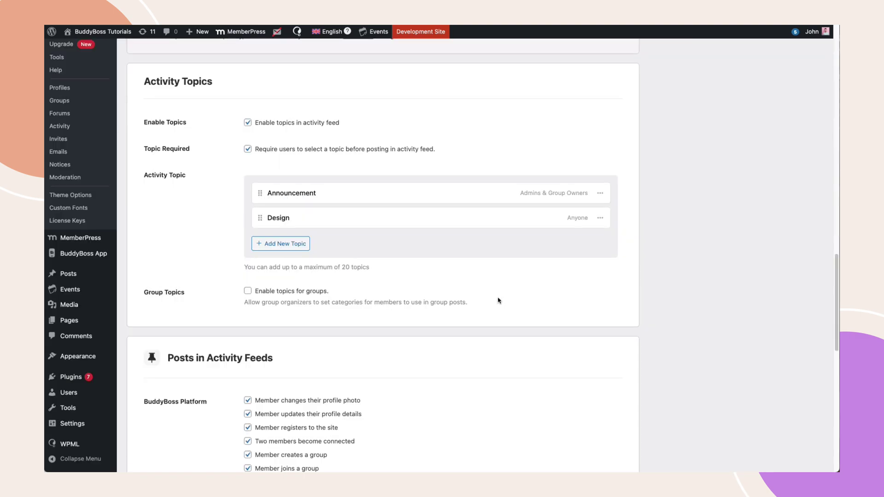
click(247, 292)
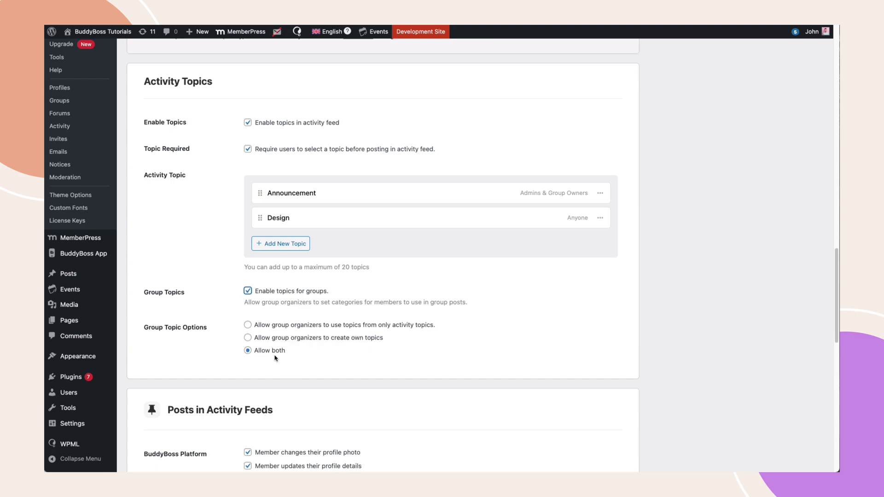
scroll(275, 358, down, 13)
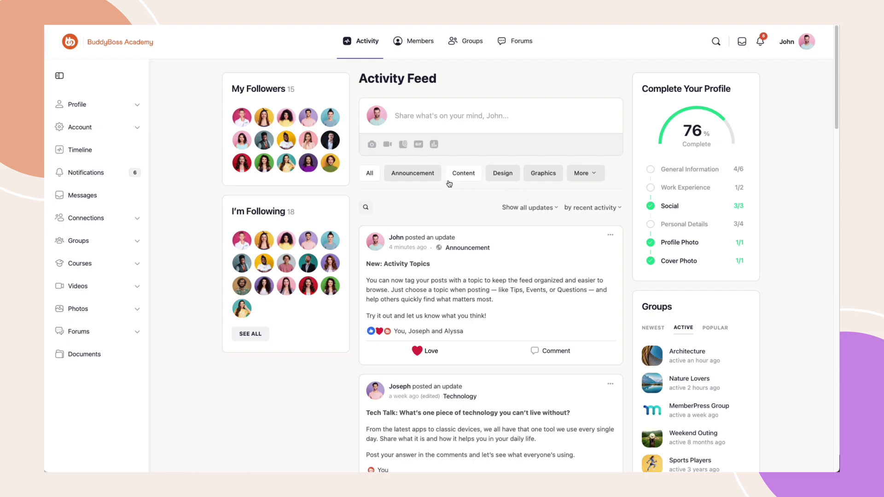
Filter the feed to Announcement, then Technology, then back to All posts
click(417, 175)
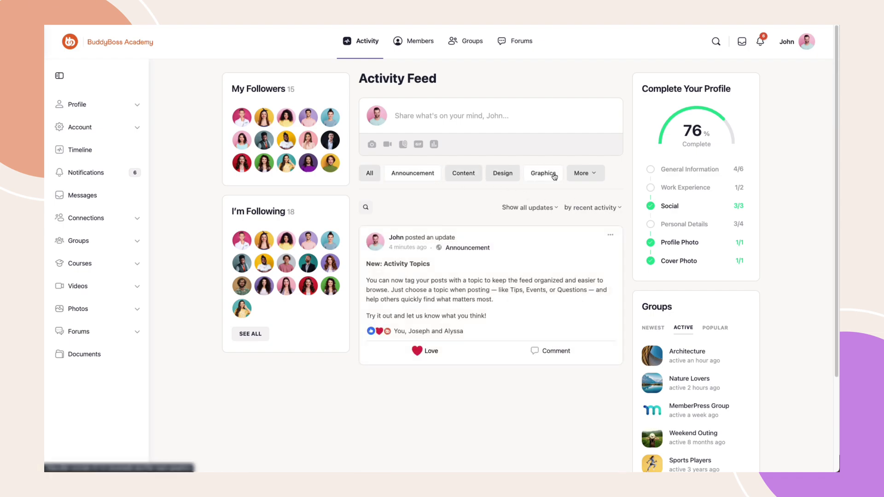
click(584, 180)
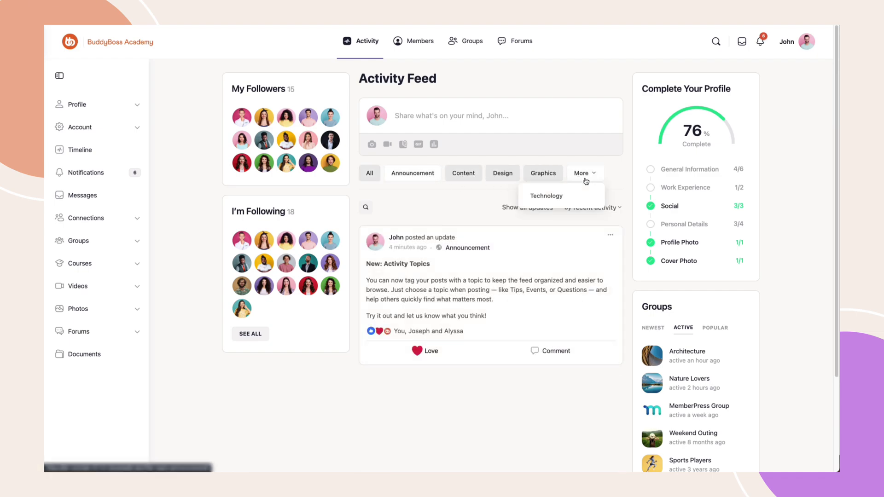
click(566, 197)
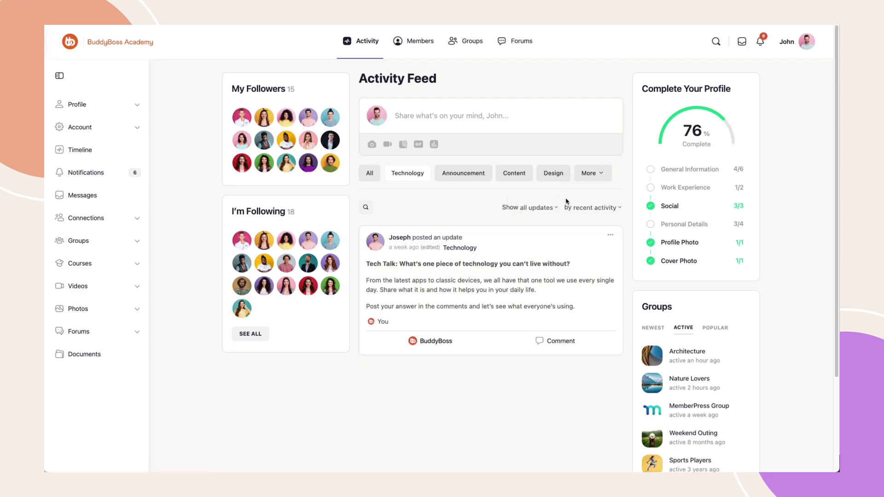
click(366, 174)
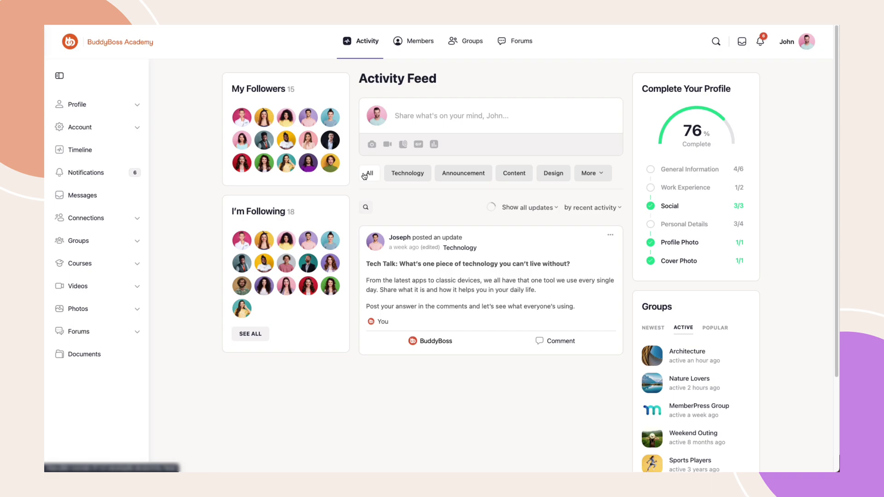
Post 'Welcome' to the feed tagged with the Announcement topic
click(416, 118)
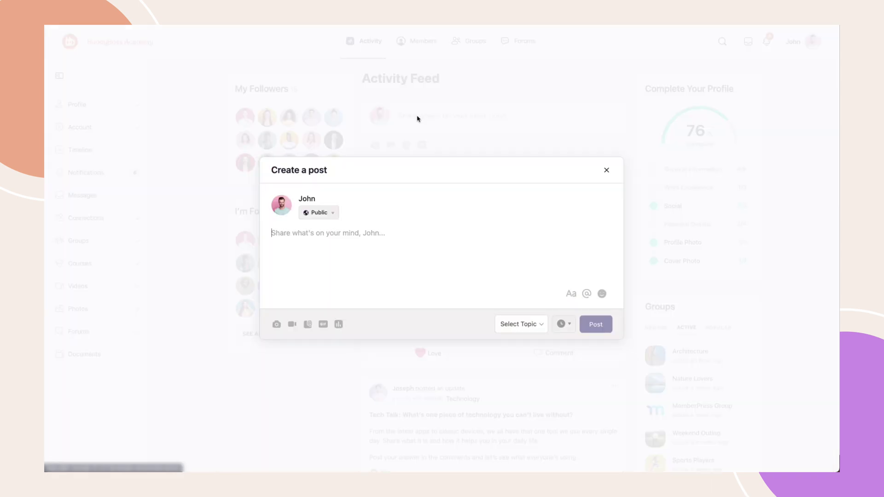
text(Welcome!)
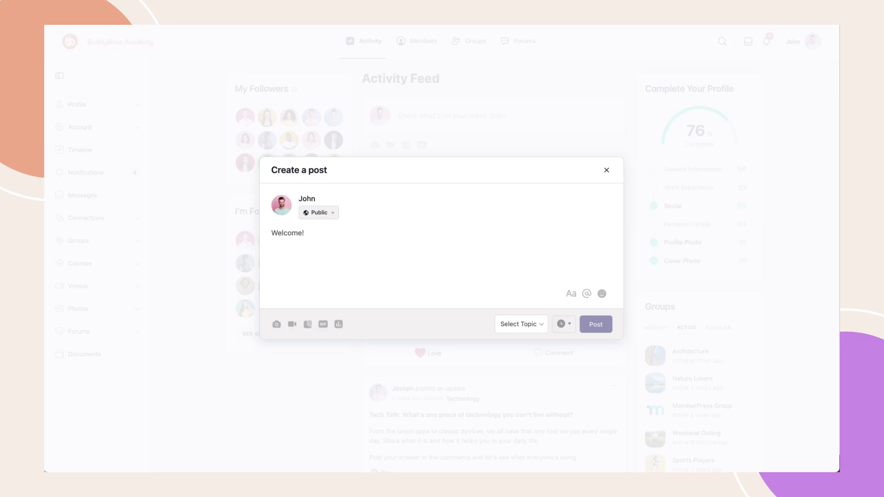
mouse_move(607, 327)
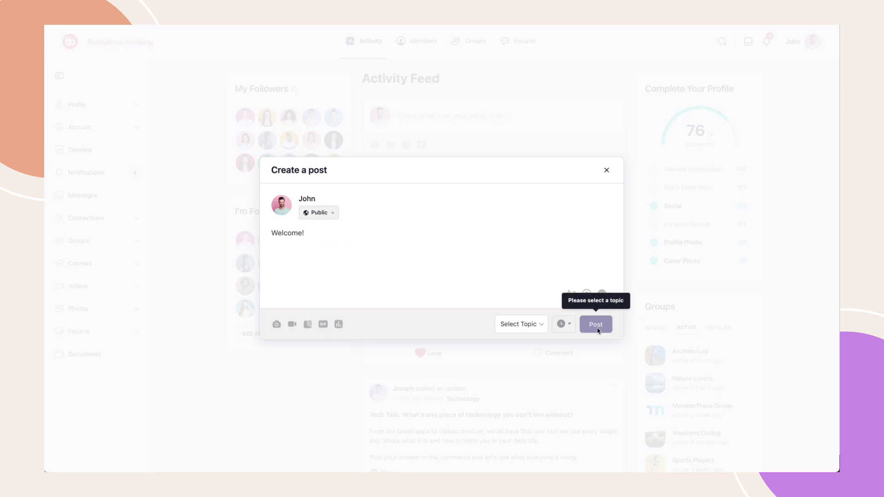
click(521, 326)
click(532, 352)
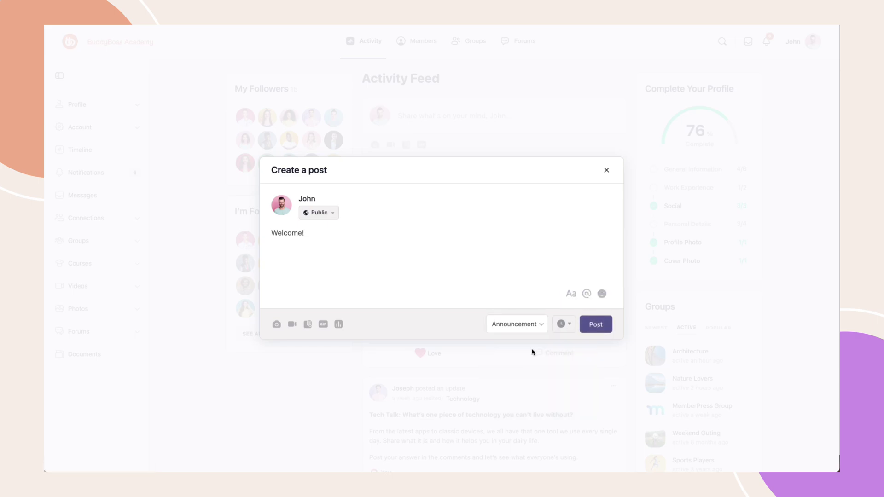
click(596, 325)
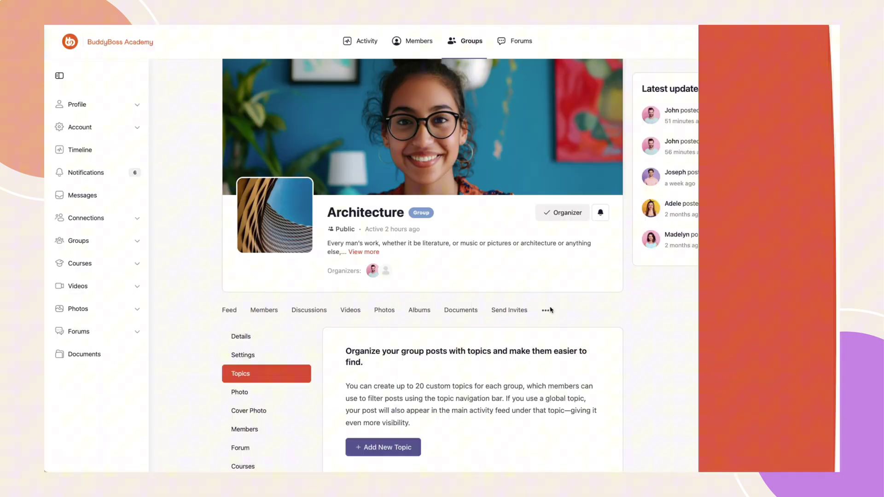
Add the Content topic to the Architecture group, open to all group members
click(546, 312)
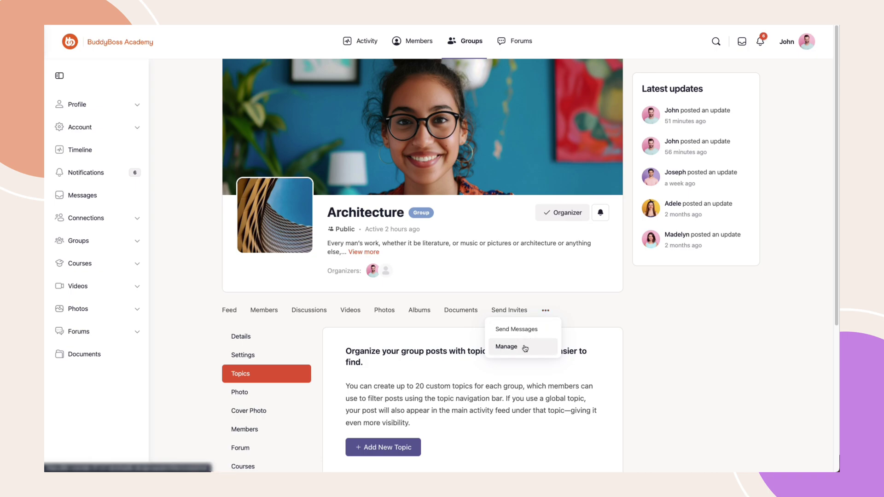
click(329, 378)
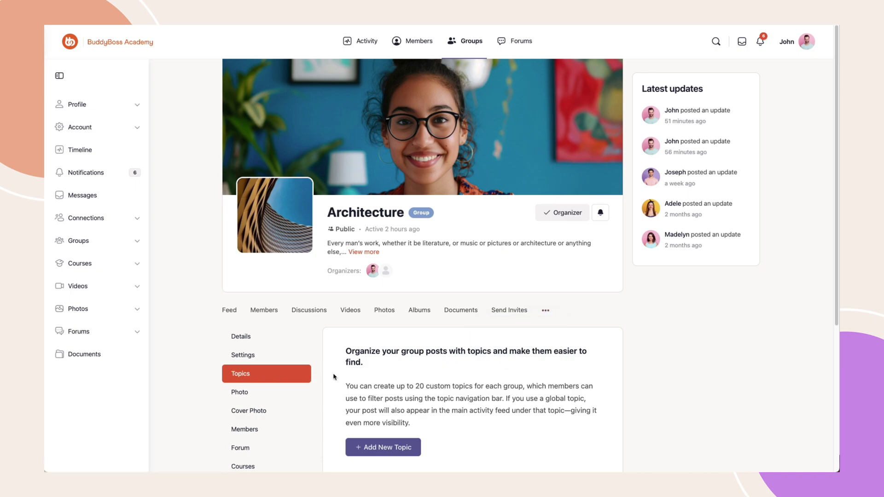
scroll(423, 395, down, 3)
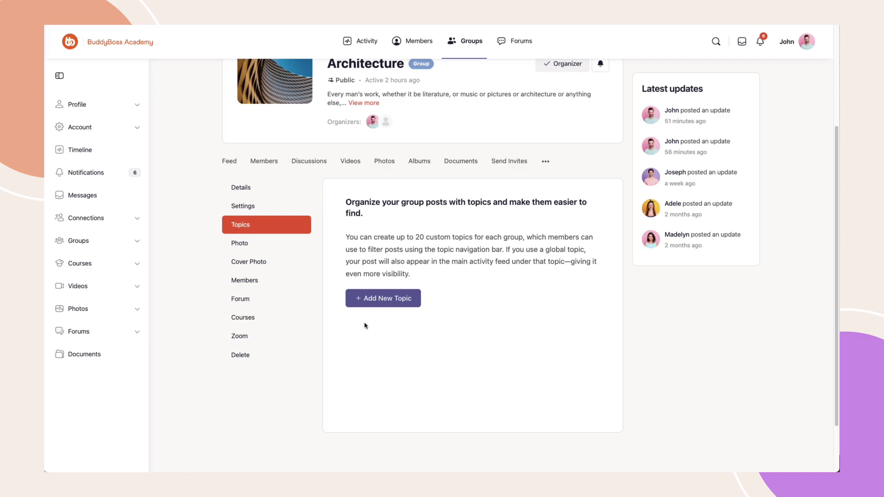
click(384, 300)
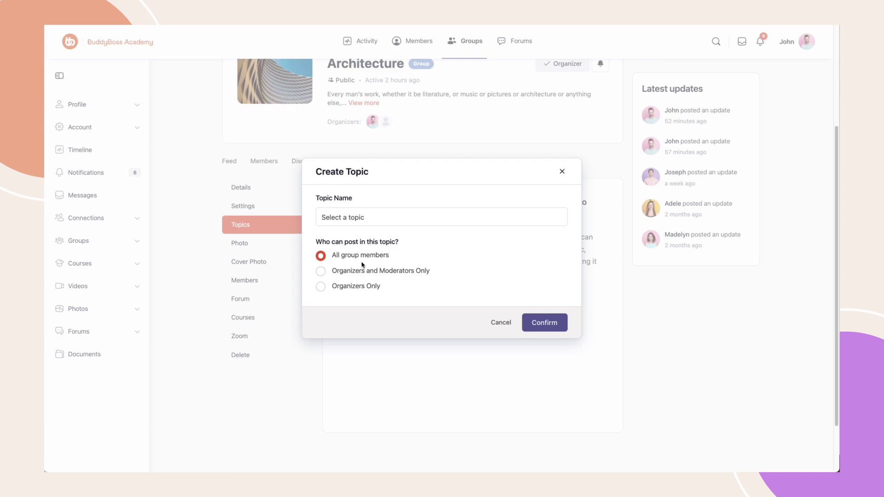
click(367, 220)
click(359, 292)
click(542, 323)
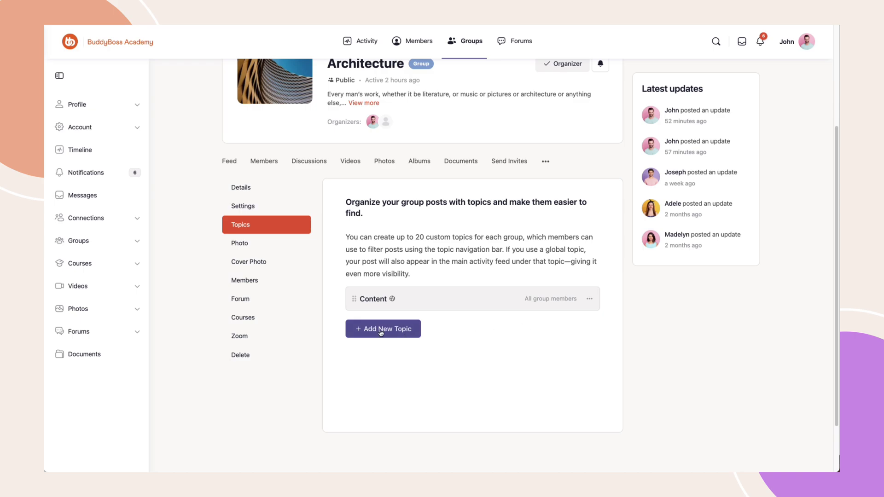
Create an 'Updates' group topic limited to Organizers and Moderators Only
click(379, 330)
click(372, 218)
text(Updates)
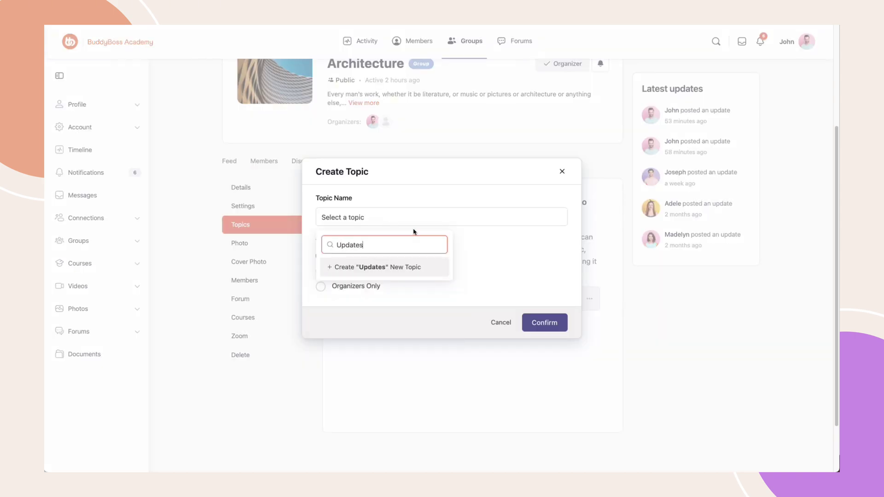
click(407, 271)
click(403, 272)
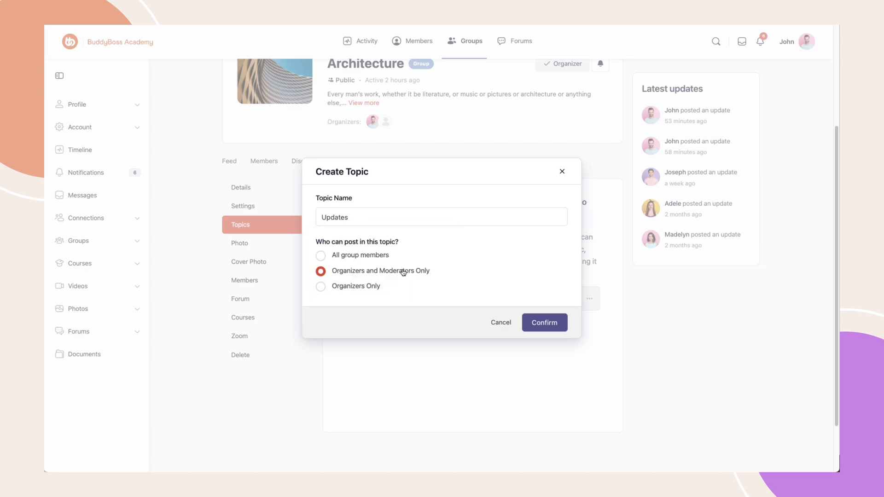
click(541, 328)
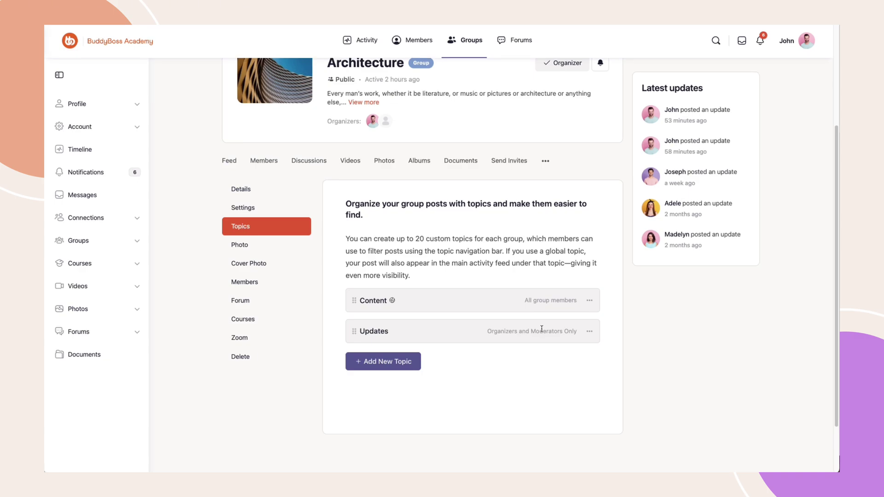
Open the Content topic's row menu and choose to edit it
mouse_move(392, 302)
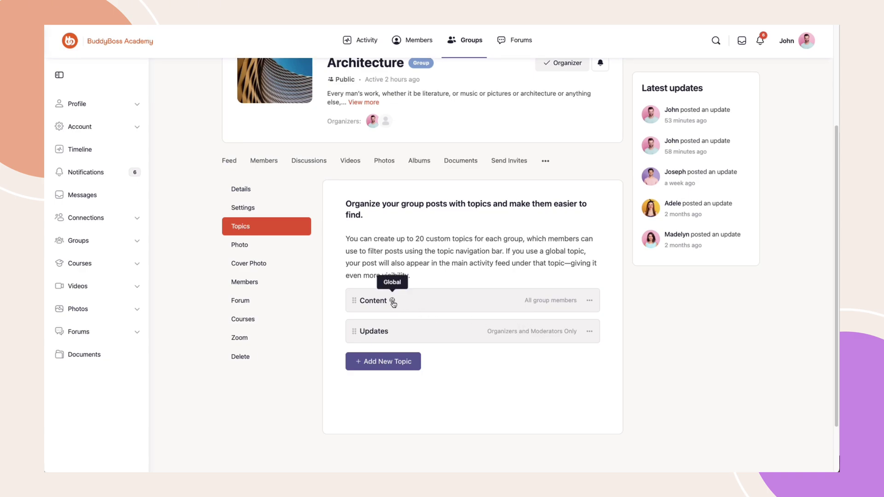
click(591, 302)
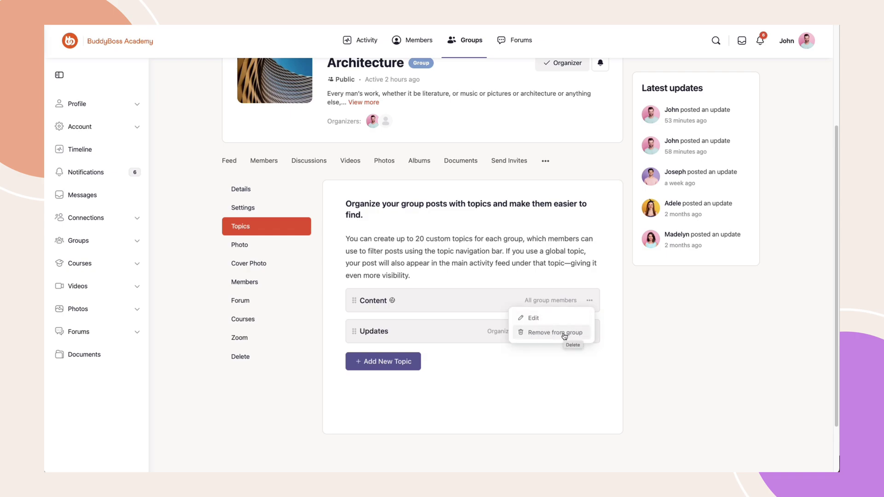
click(546, 319)
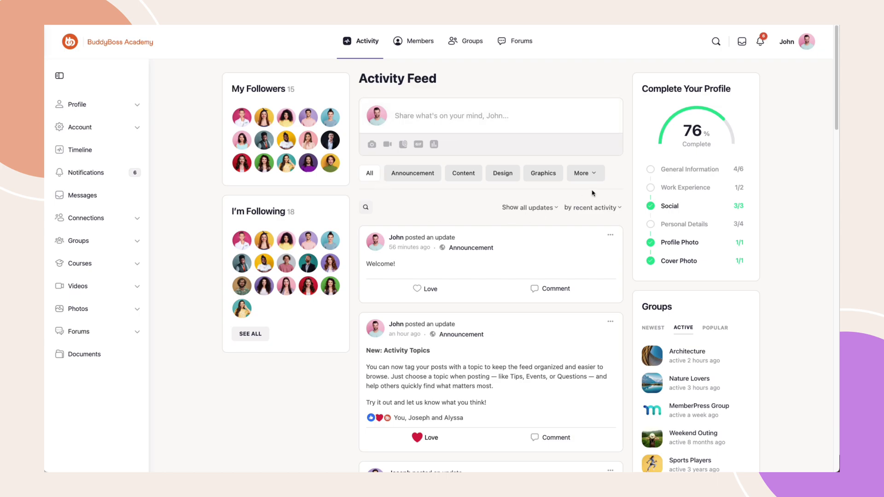
Filter the feed to Announcement, then Technology, then Announcement again
click(419, 176)
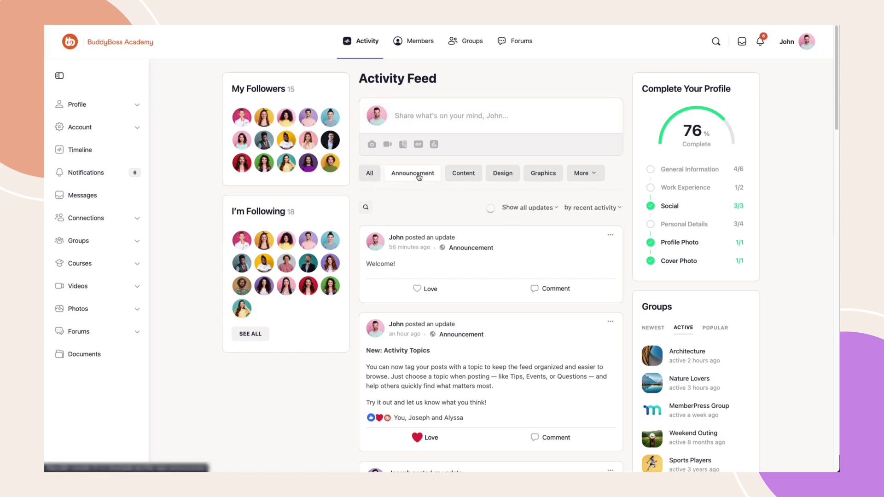
click(582, 175)
click(567, 196)
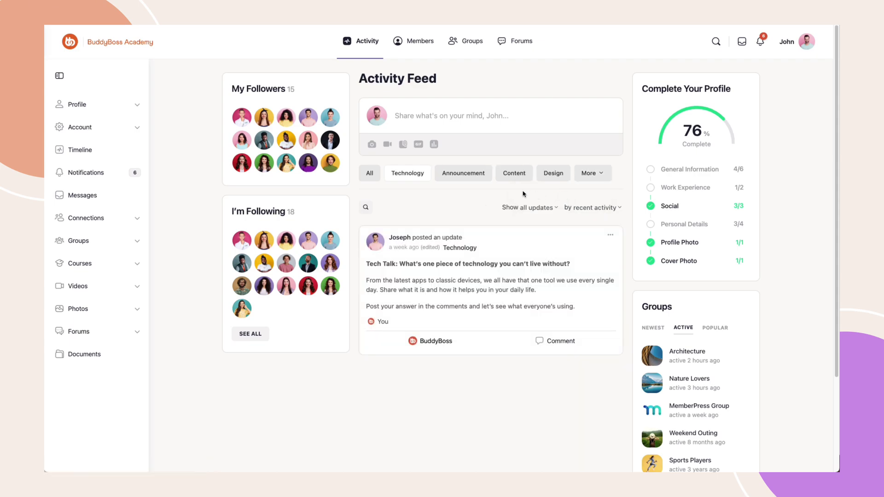
click(464, 178)
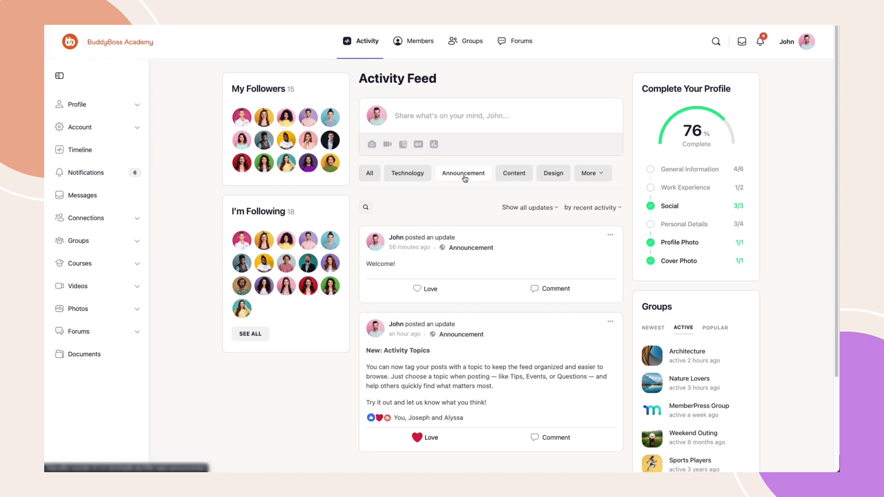
Edit the Welcome! post and switch its topic to Content
click(610, 236)
click(548, 255)
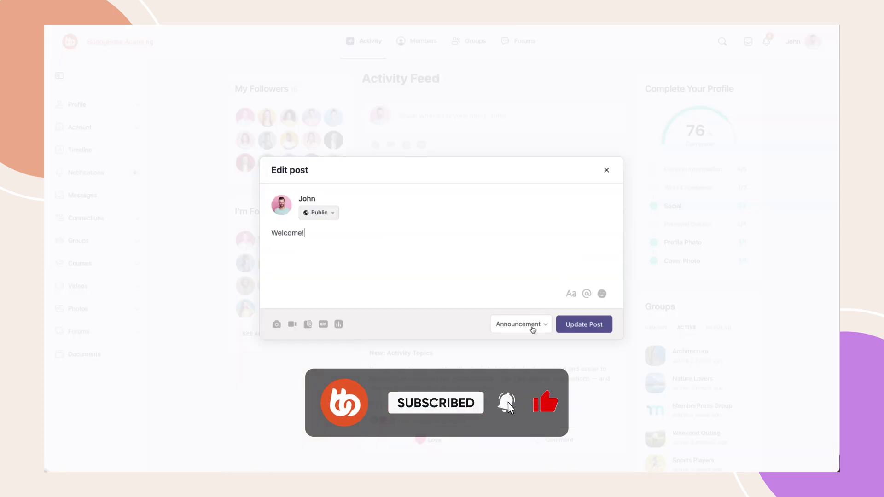
click(532, 328)
click(522, 364)
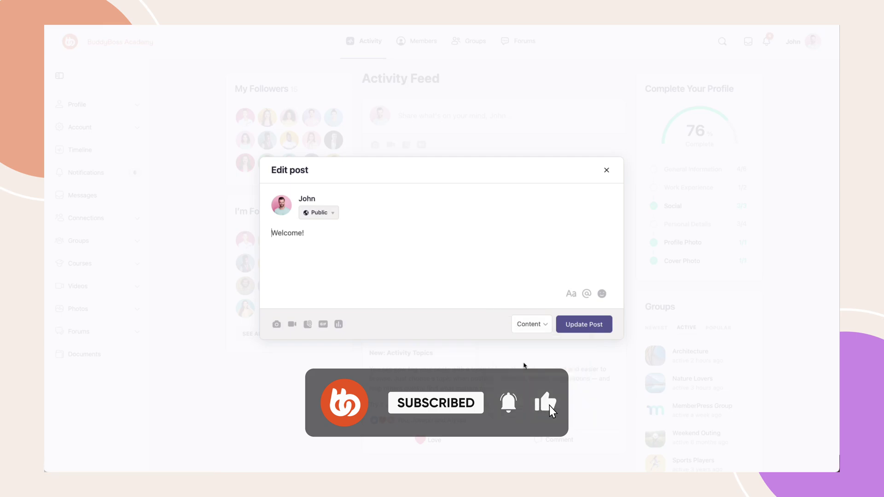